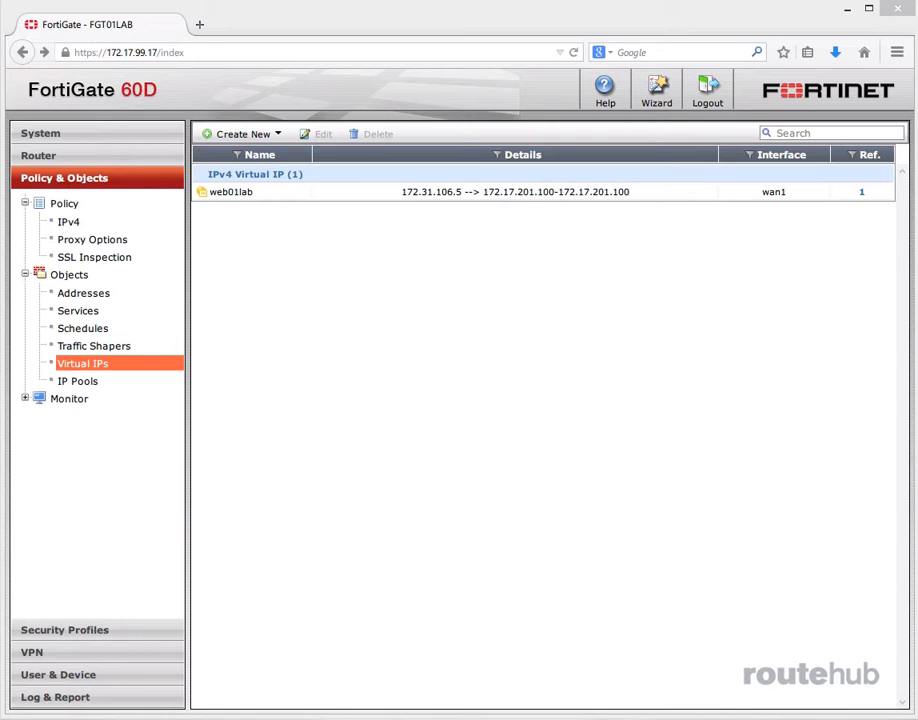
- Start a new virtual IP named web01lab-2 on the wan1 (WAN) interface
click(222, 134)
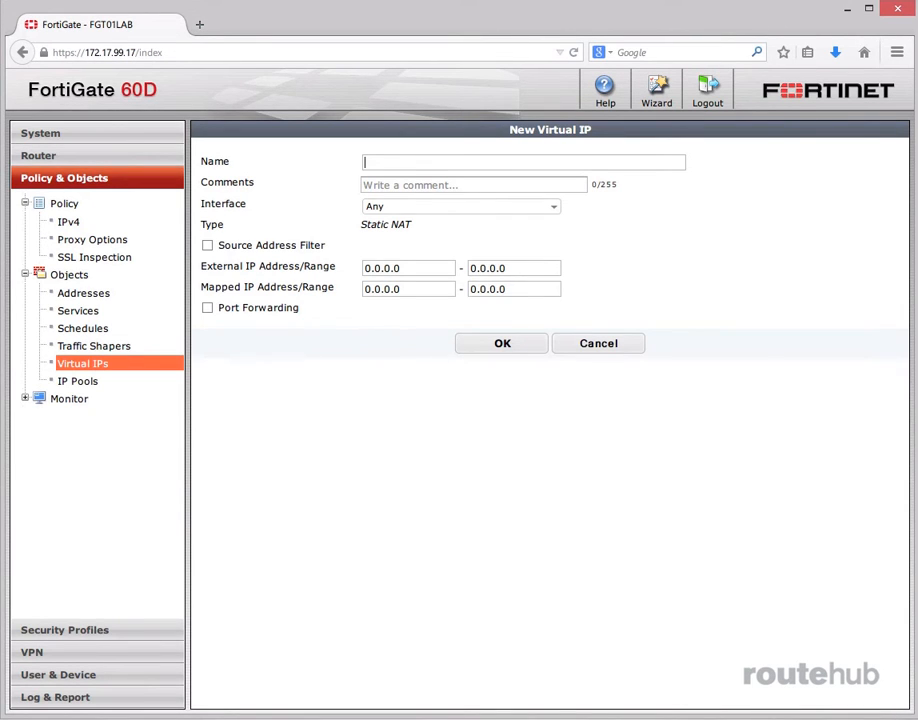
text(web01)
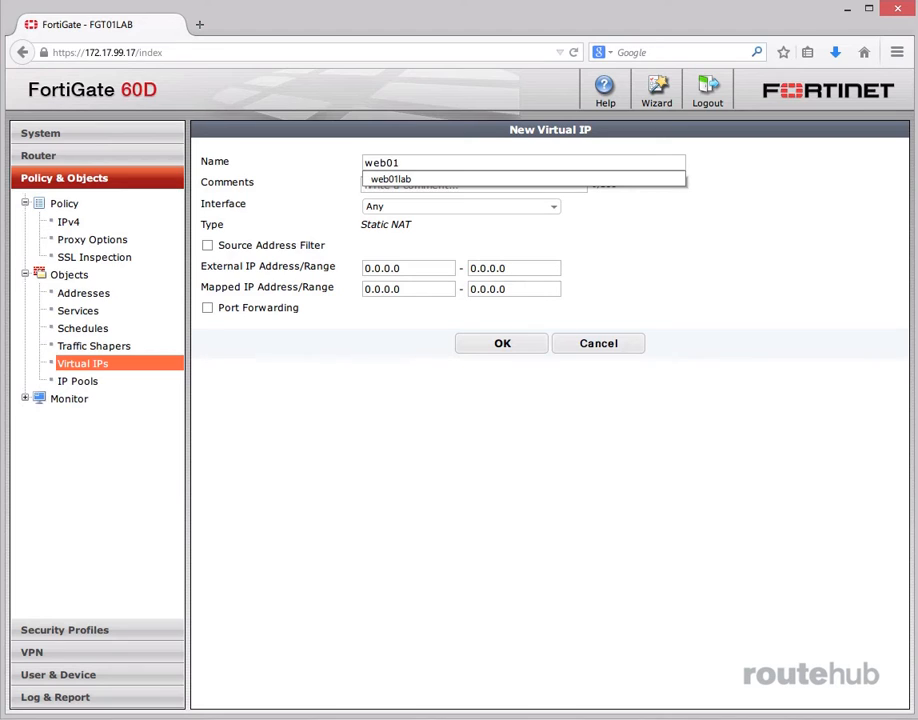
text(lab-2)
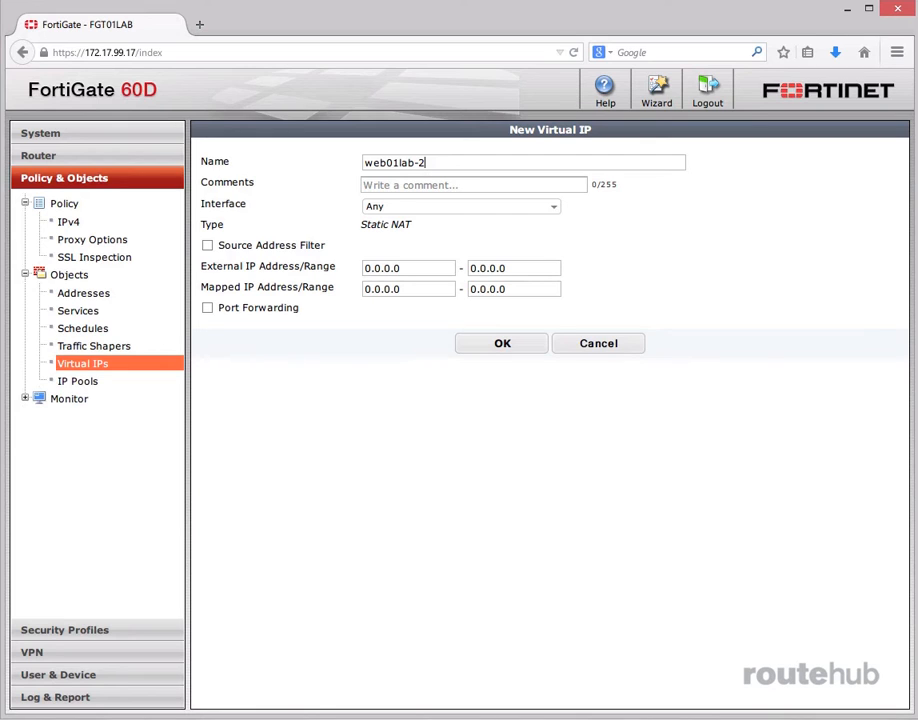
click(506, 212)
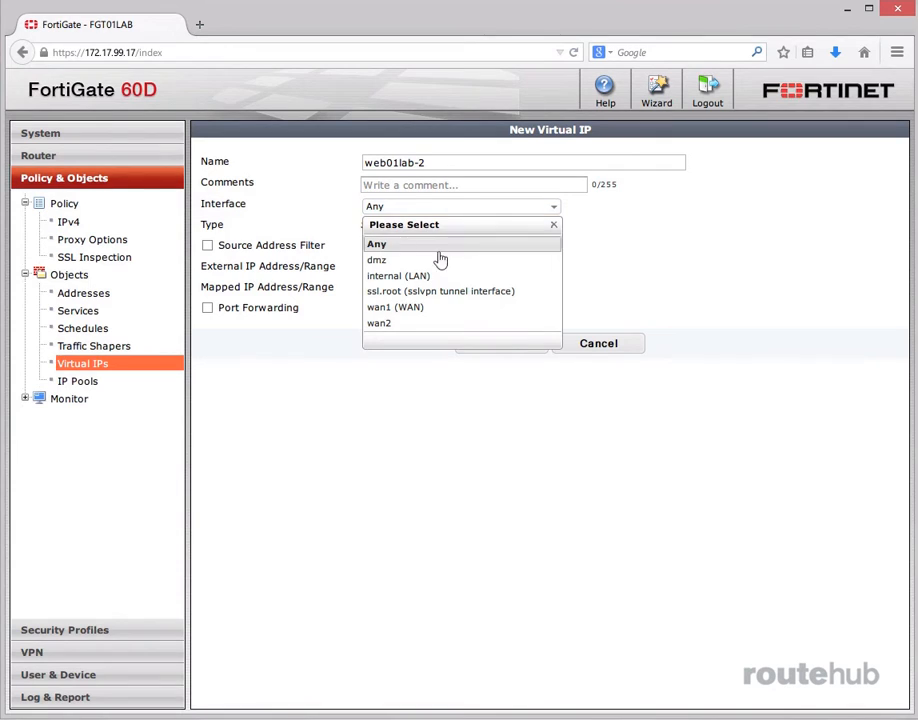
click(407, 308)
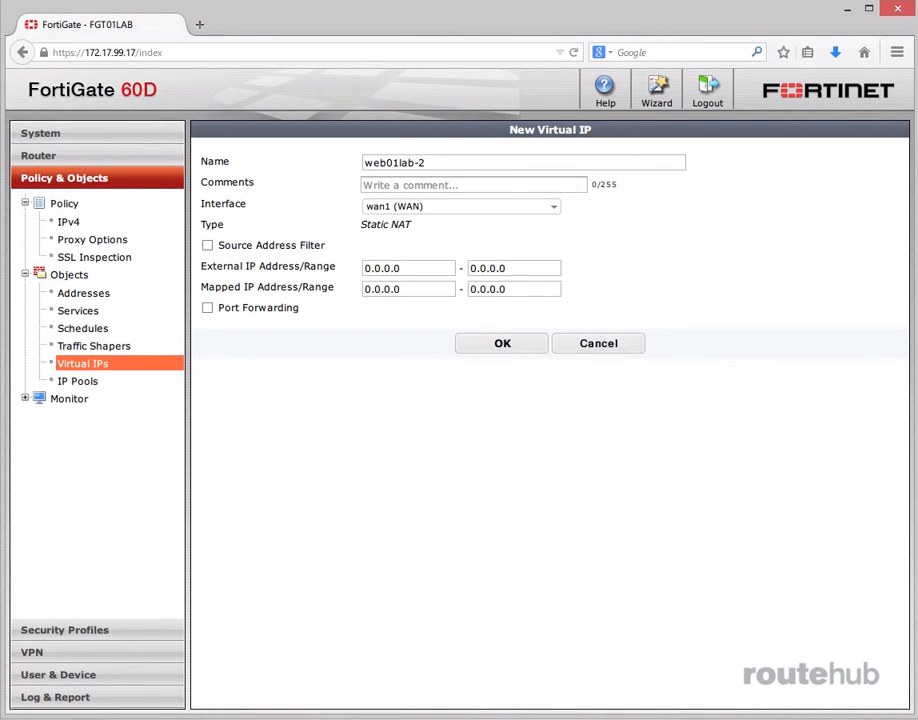
- Set both ends of the virtual IP's external address range to 172.31.106.3
click(404, 270)
text(172.31)
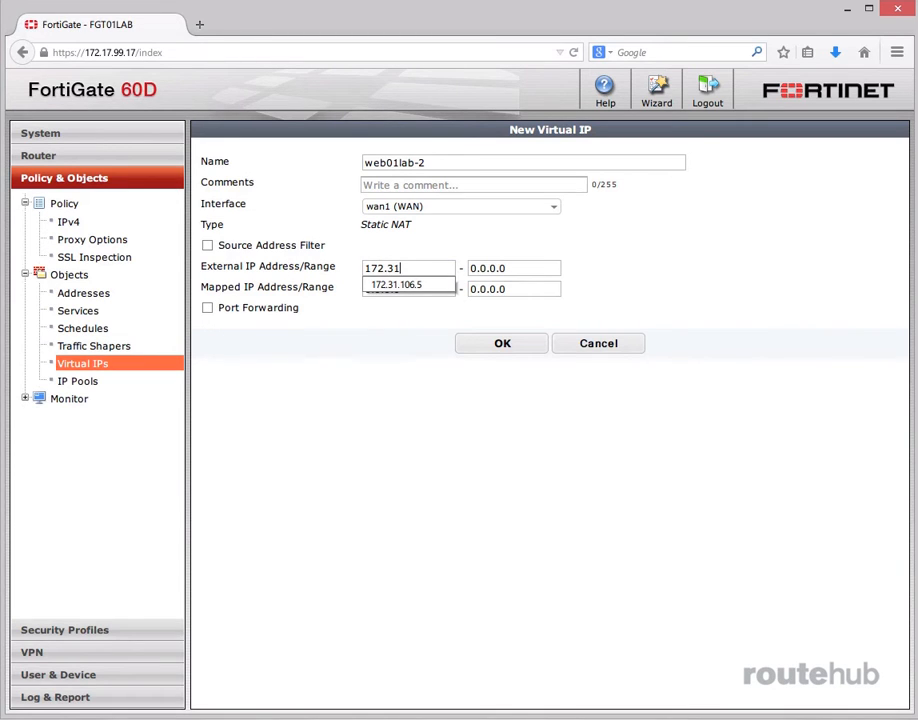
text(.106.2)
key(BackSpace)
text(3)
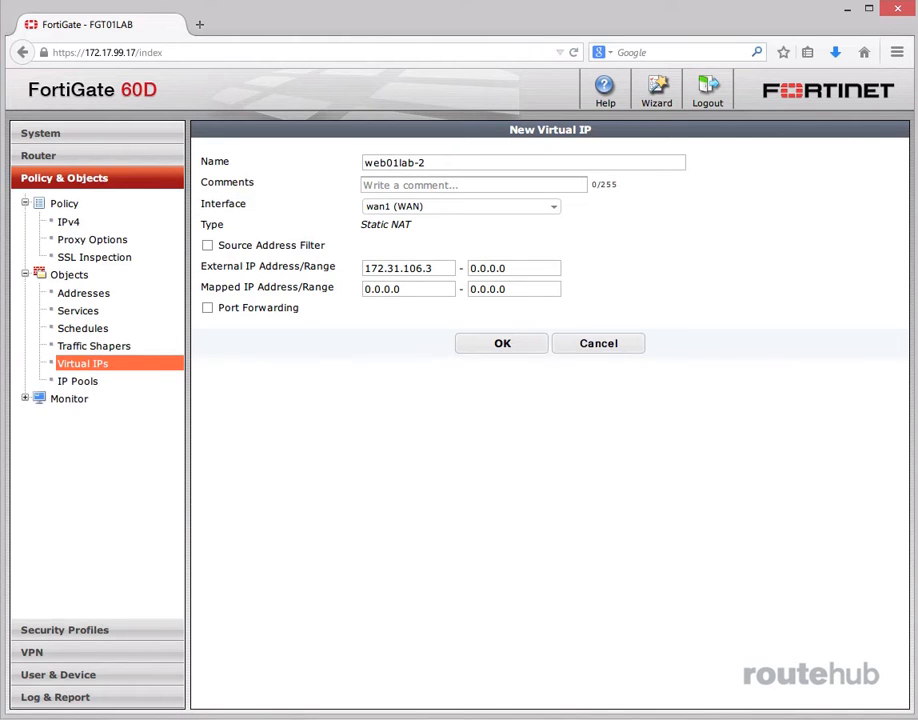
drag(447, 268, 307, 267)
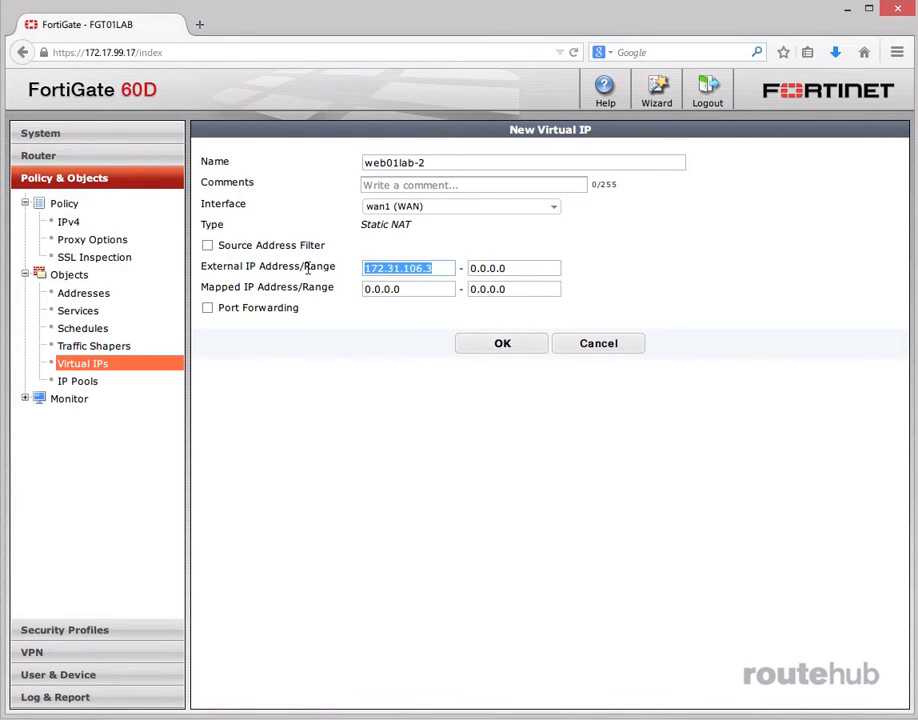
key(ctrl+c)
click(514, 264)
key(ctrl+a)
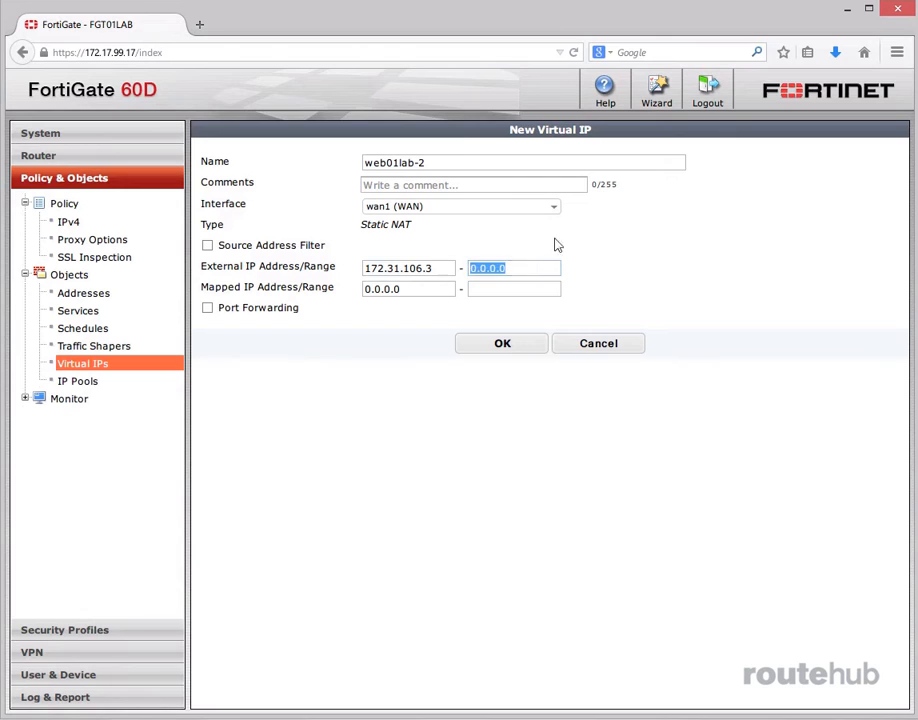
key(ctrl+v)
- Set the virtual IP's mapped address range to the single address 172.17.201.100
click(422, 296)
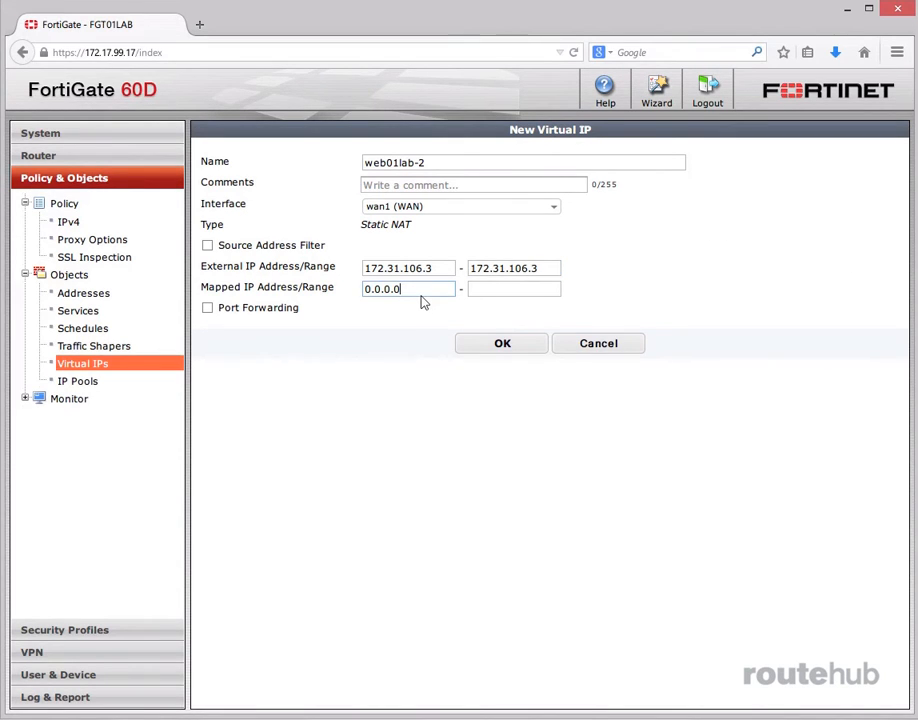
key(BackSpace)
key(BackSpace)
key(BackSpace)
key(BackSpace)
key(BackSpace)
key(BackSpace)
key(BackSpace)
text(172.1)
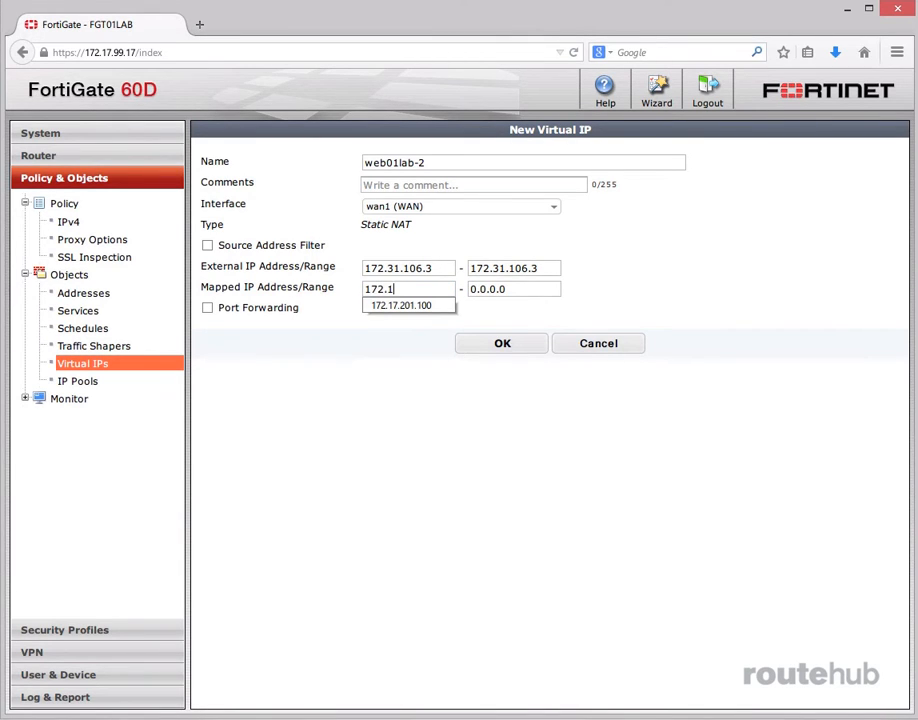
text(7.201.100)
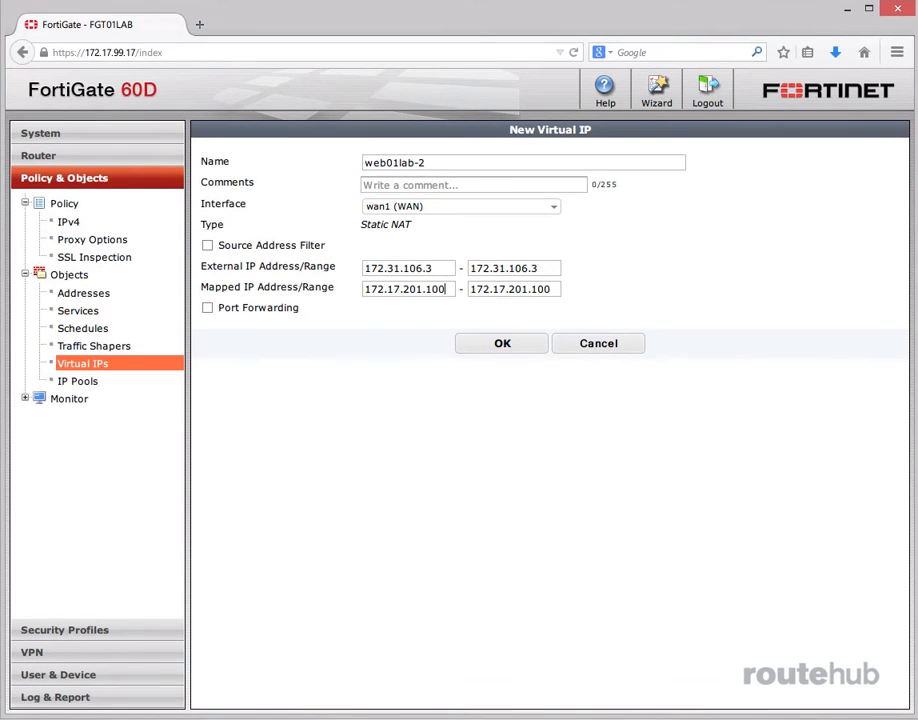
- Enable TCP port forwarding from external service port 8080 to port 80 and save the virtual IP
click(208, 308)
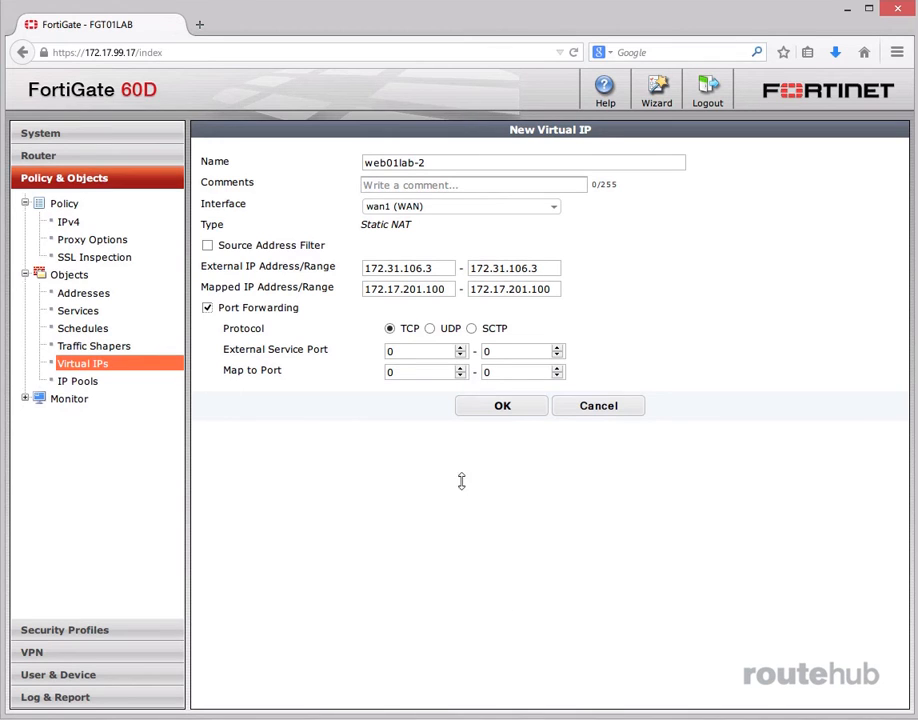
double_click(390, 351)
text(8080)
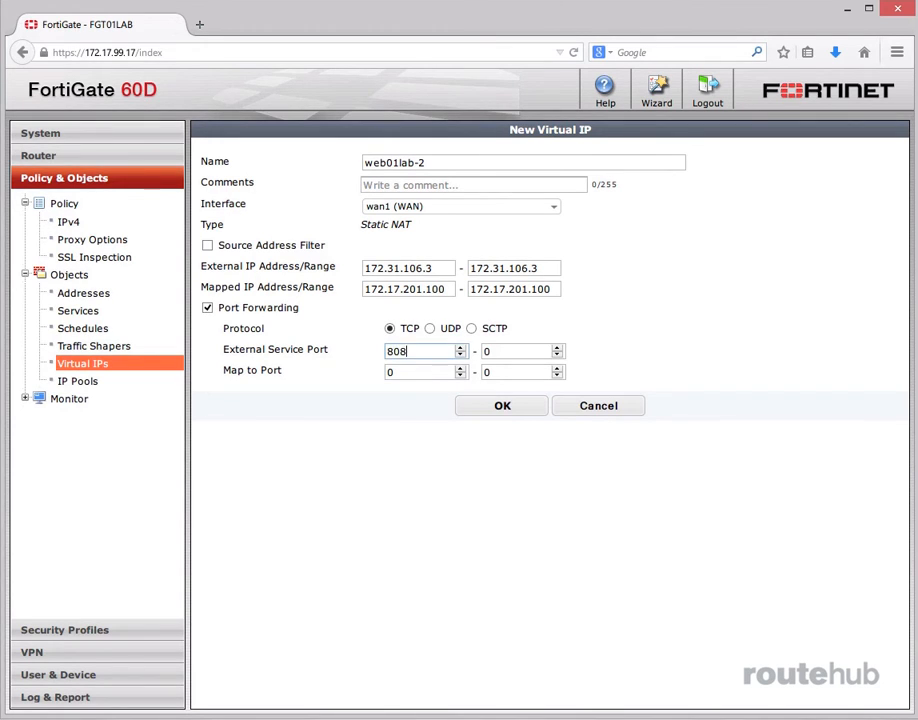
key(Tab)
text(8080)
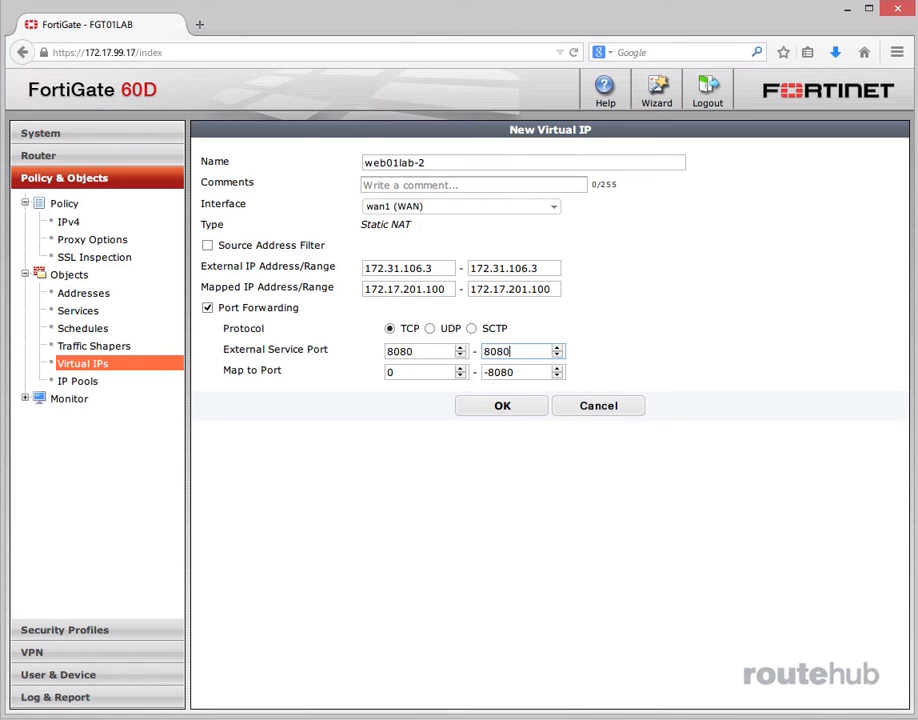
key(Tab)
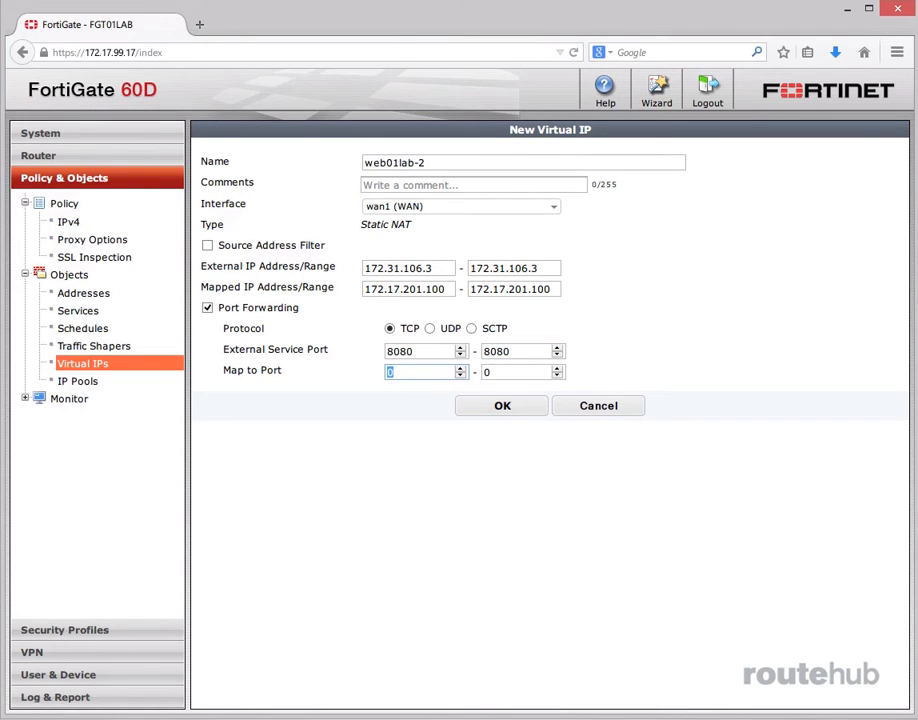
text(80)
key(Tab)
text(80)
click(506, 406)
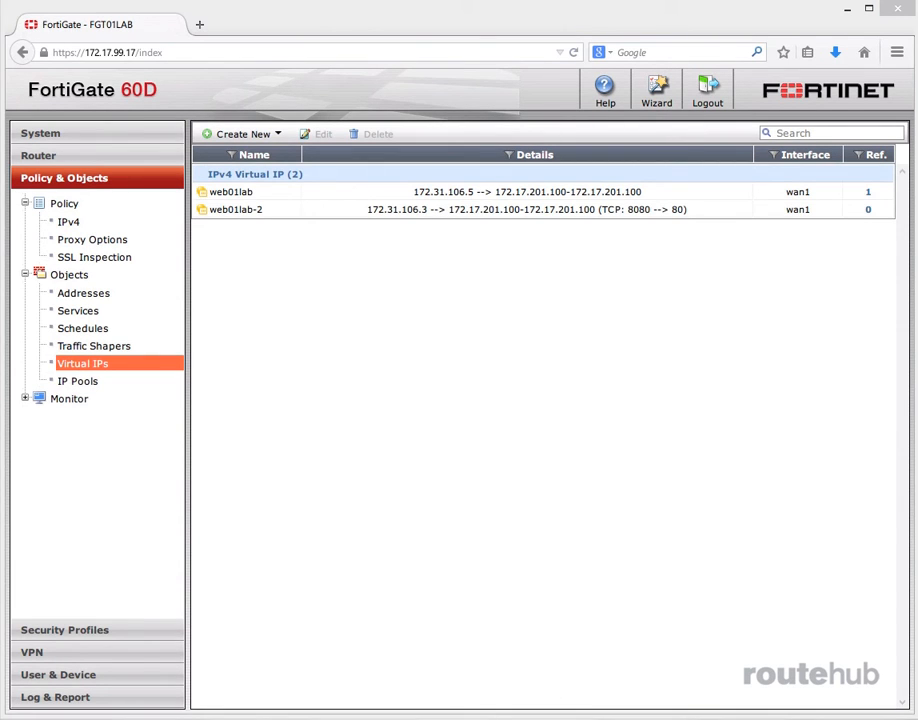
- Delete the wan1-to-internal IPv4 policy whose destination is web01lab
click(66, 222)
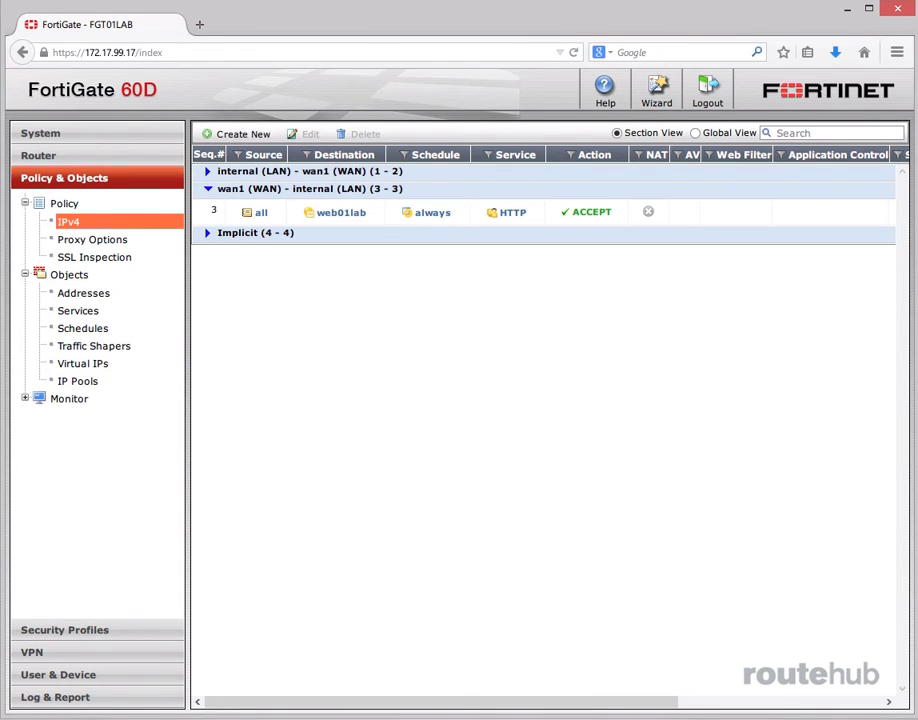
click(715, 213)
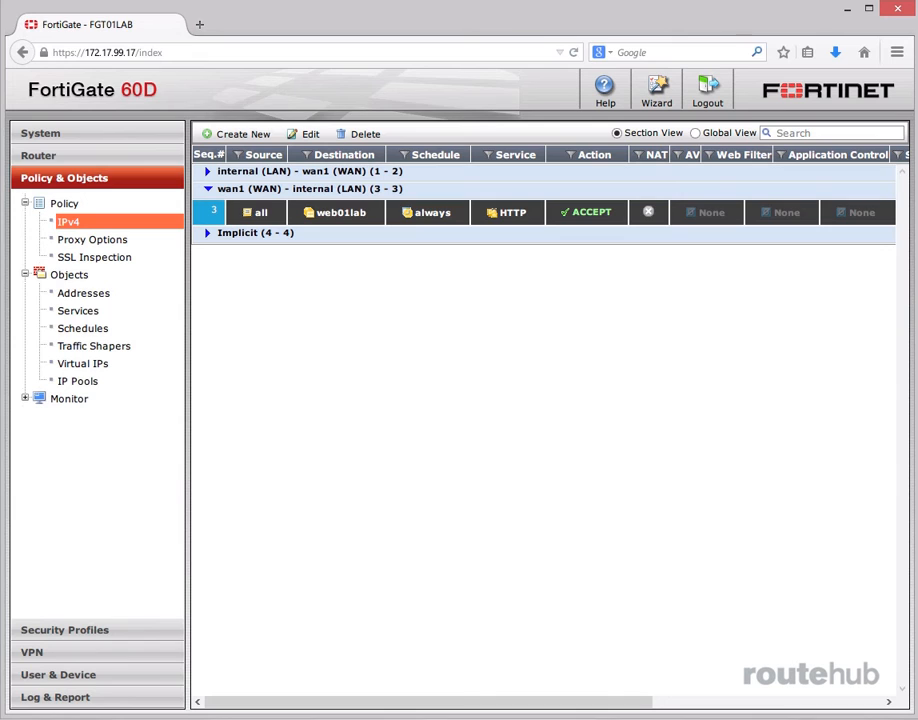
click(367, 134)
click(574, 459)
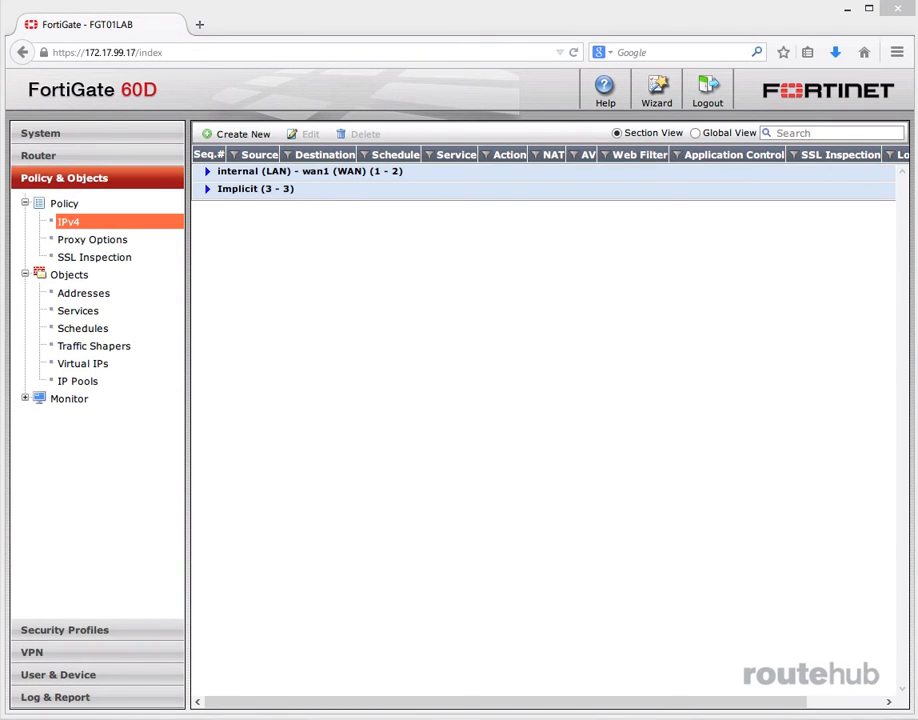
- Start a new IPv4 policy with wan1 (WAN) as incoming interface and internal (LAN) as outgoing interface
click(237, 134)
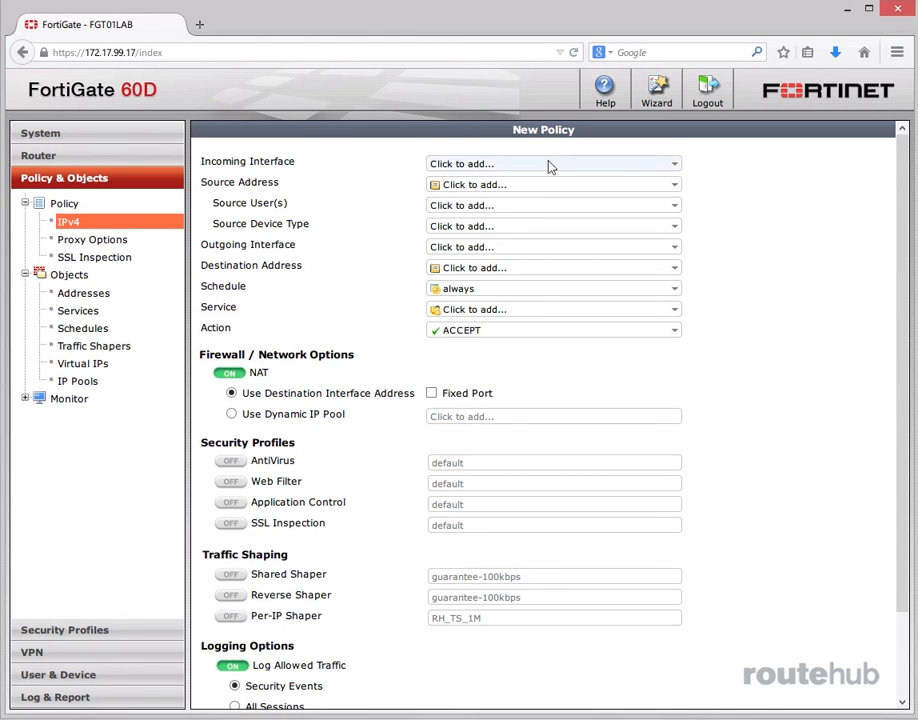
click(550, 164)
click(500, 264)
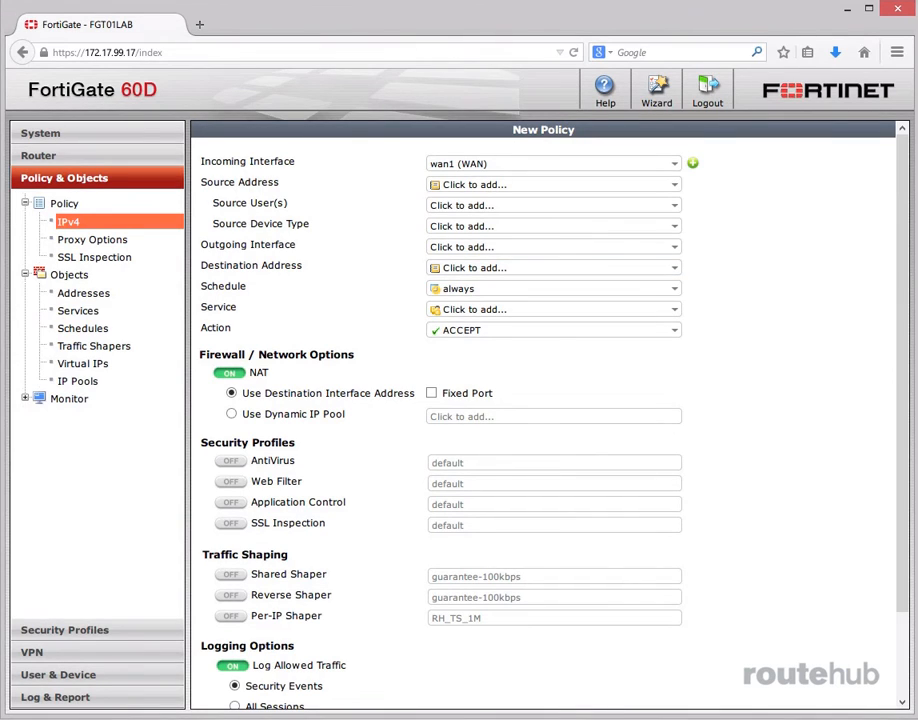
click(462, 246)
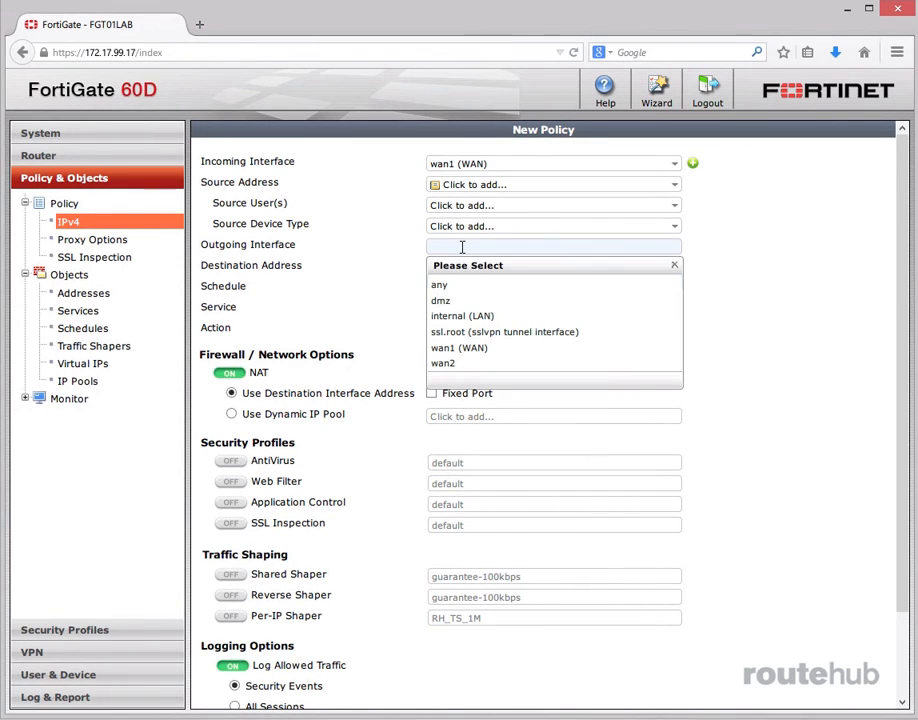
click(490, 316)
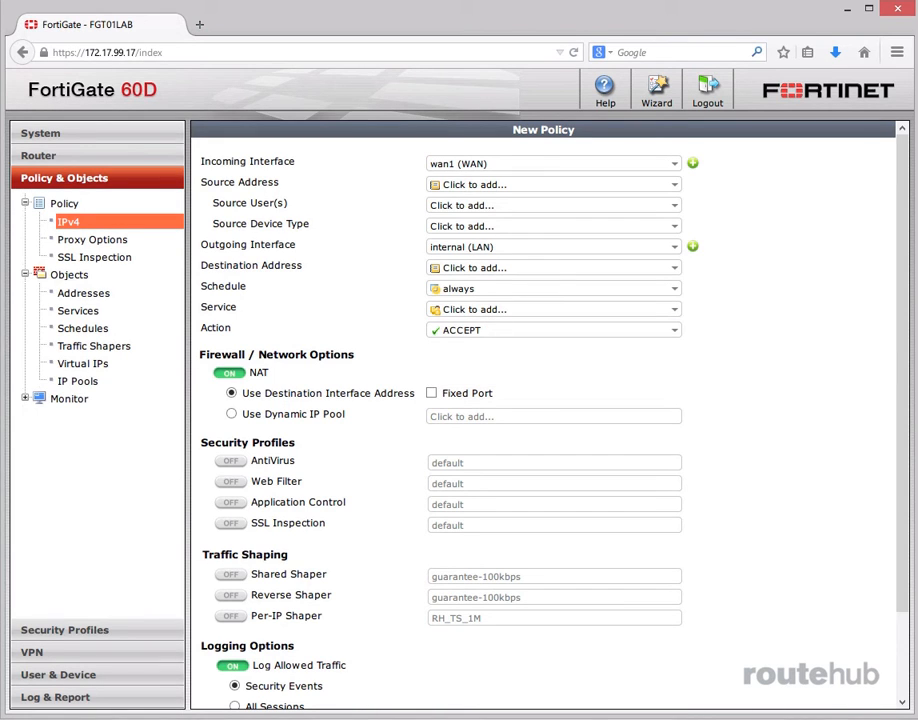
- Set the policy's source address to all, its destination address to web01lab-2 and its service to HTTP
click(505, 184)
click(469, 221)
click(535, 268)
click(490, 420)
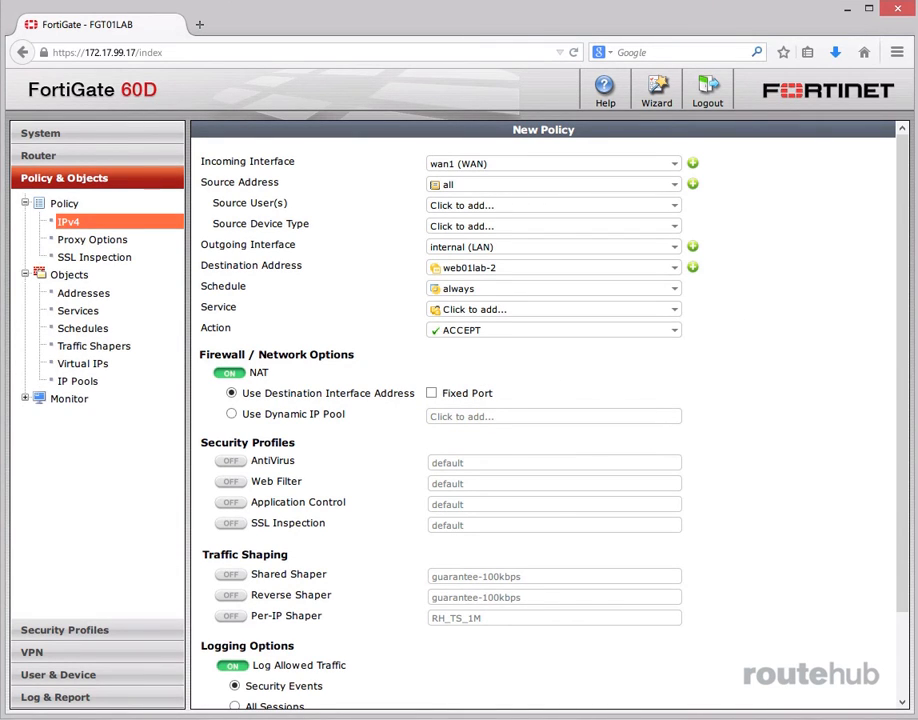
click(548, 311)
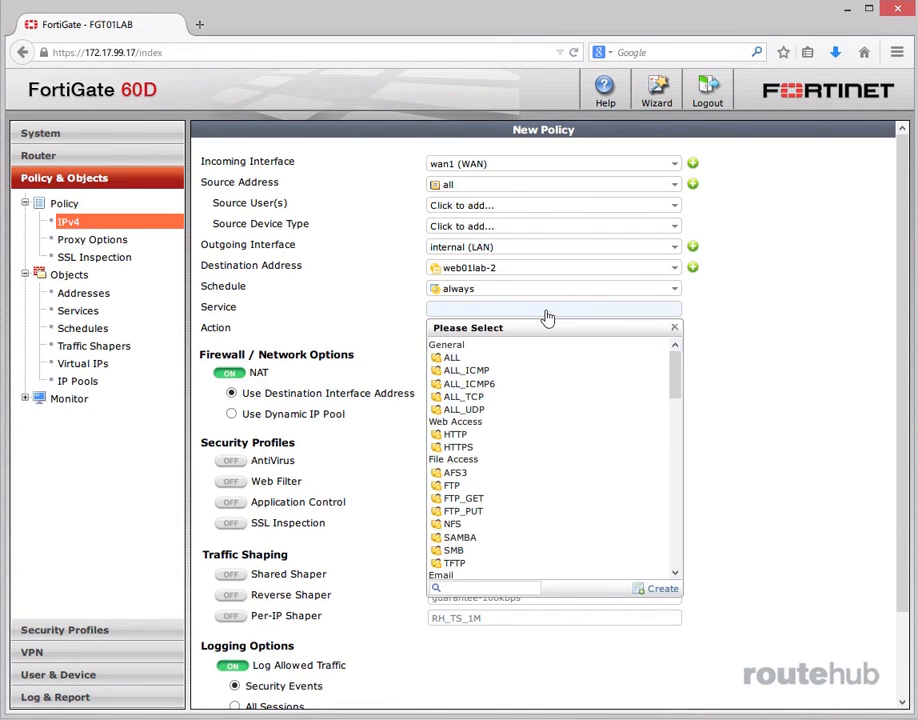
click(487, 436)
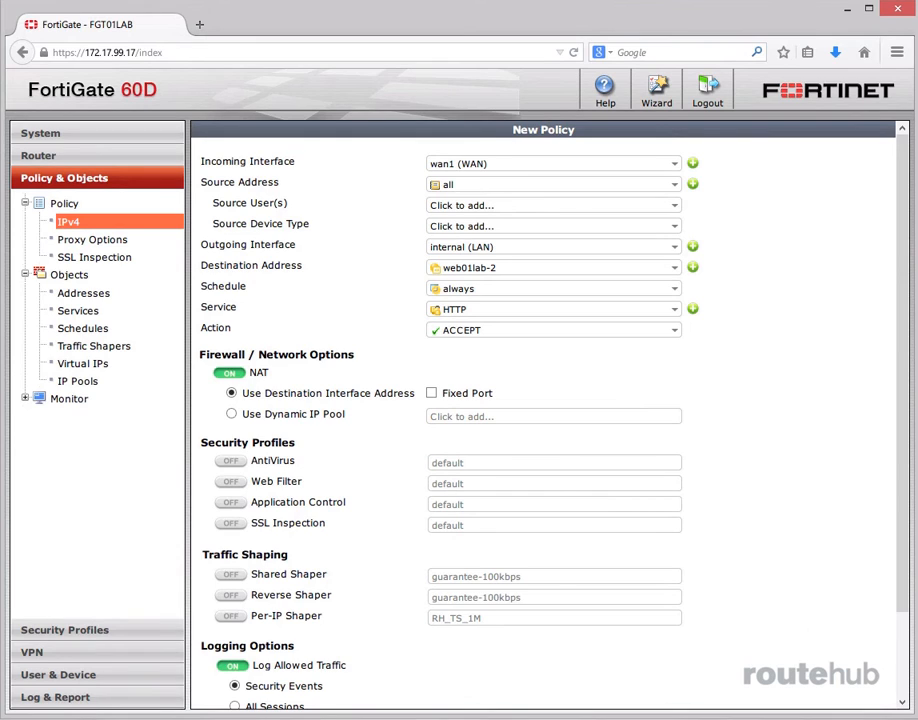
- Turn off NAT for the new policy and save it
click(230, 373)
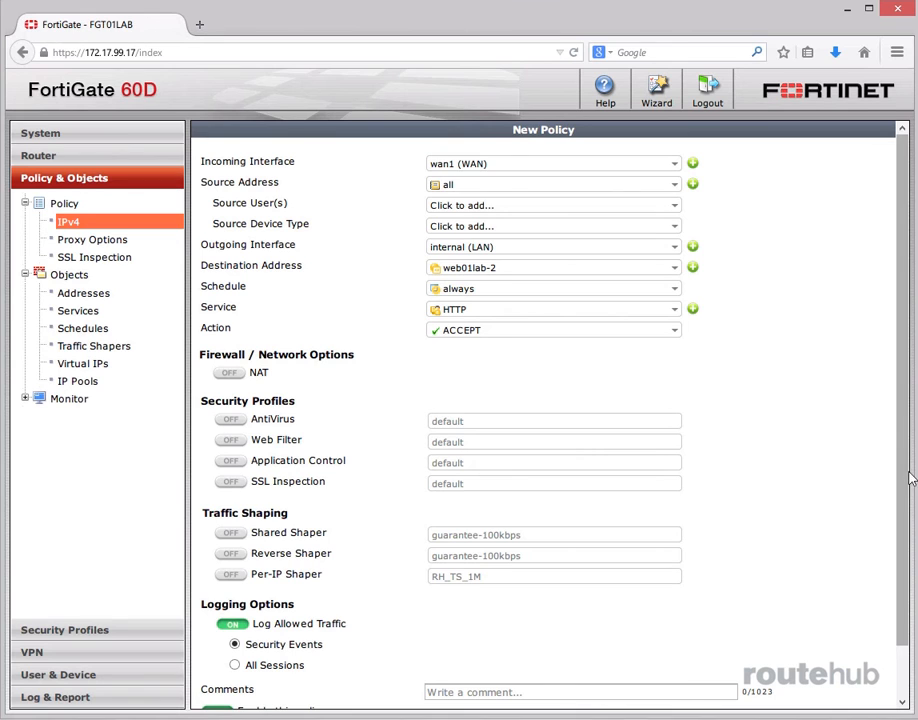
scroll(910, 475, down, 2)
click(494, 694)
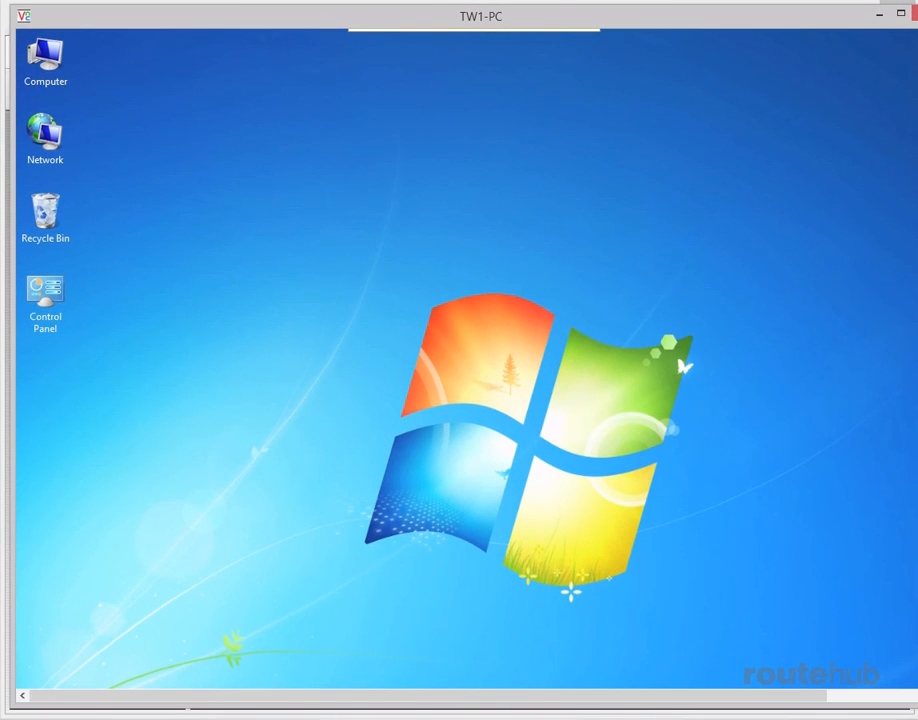
scroll(466, 358, down, 3)
click(87, 673)
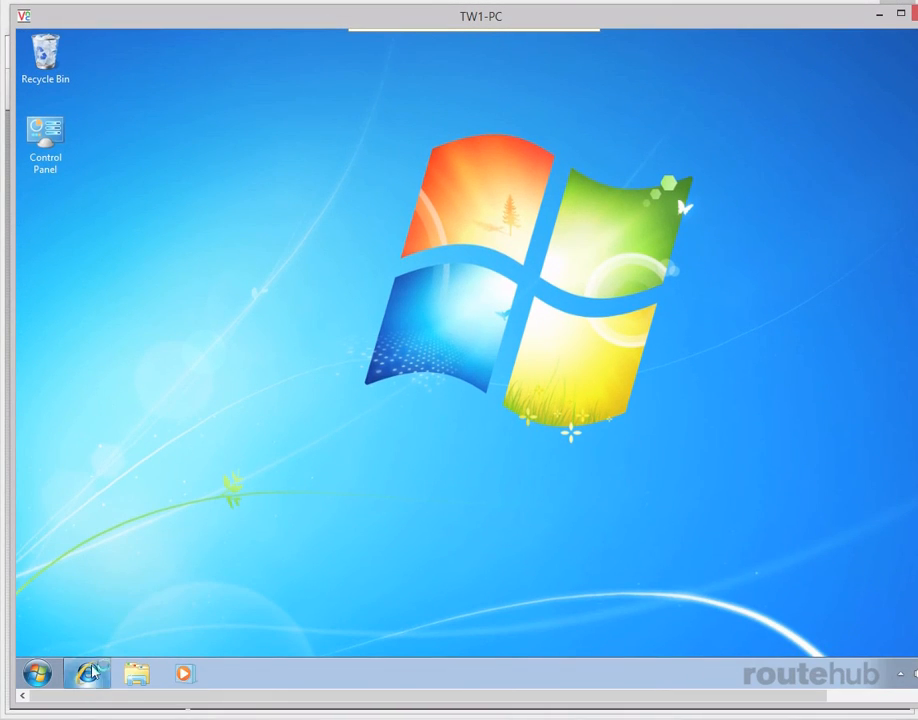
scroll(466, 358, up, 1)
scroll(278, 147, up, 2)
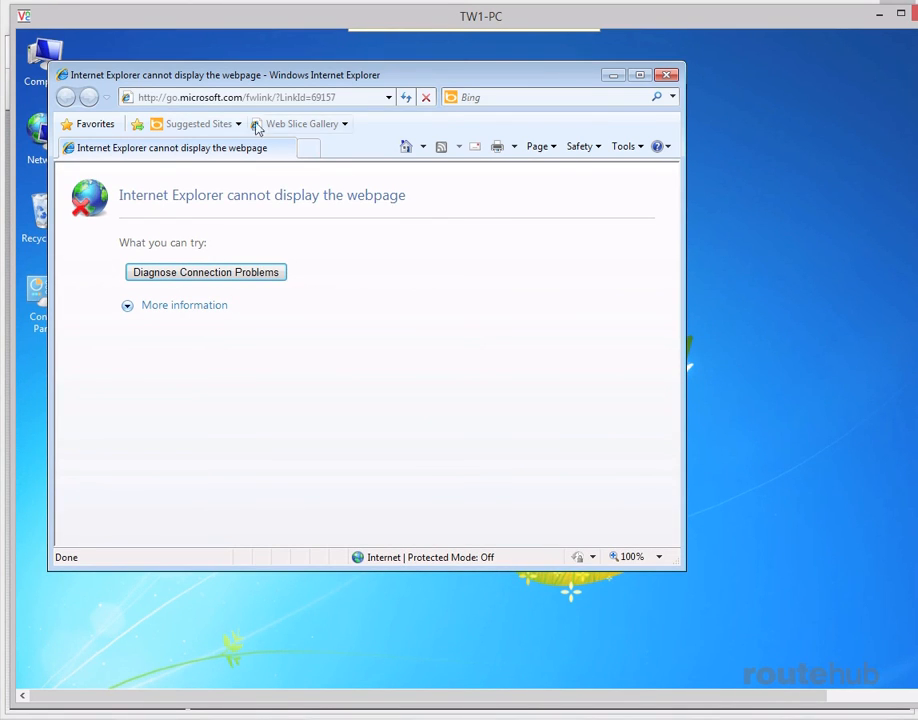
click(186, 97)
text(http)
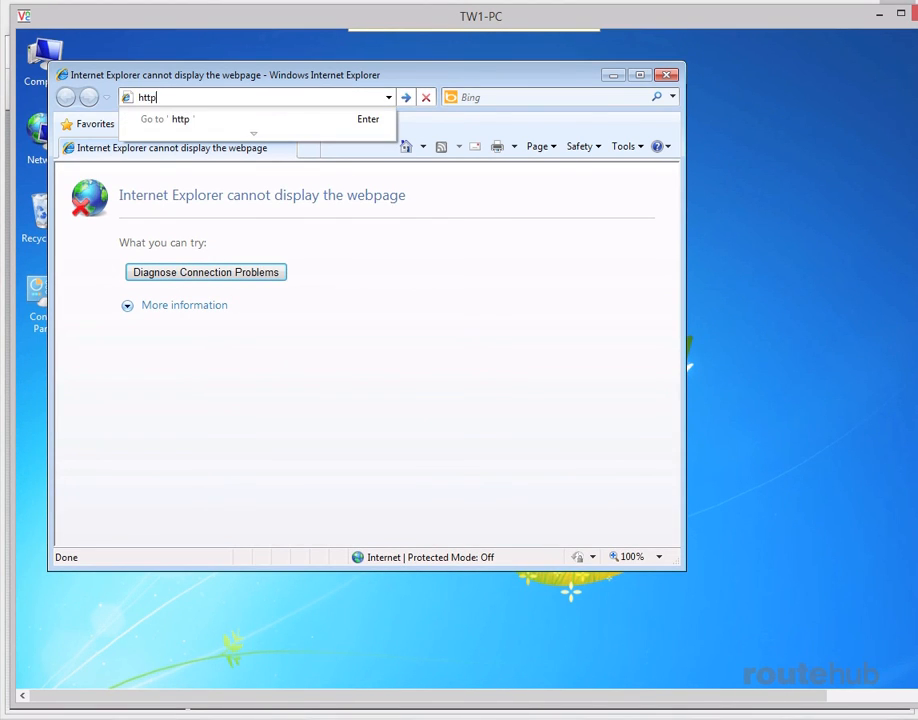
text(://172.3)
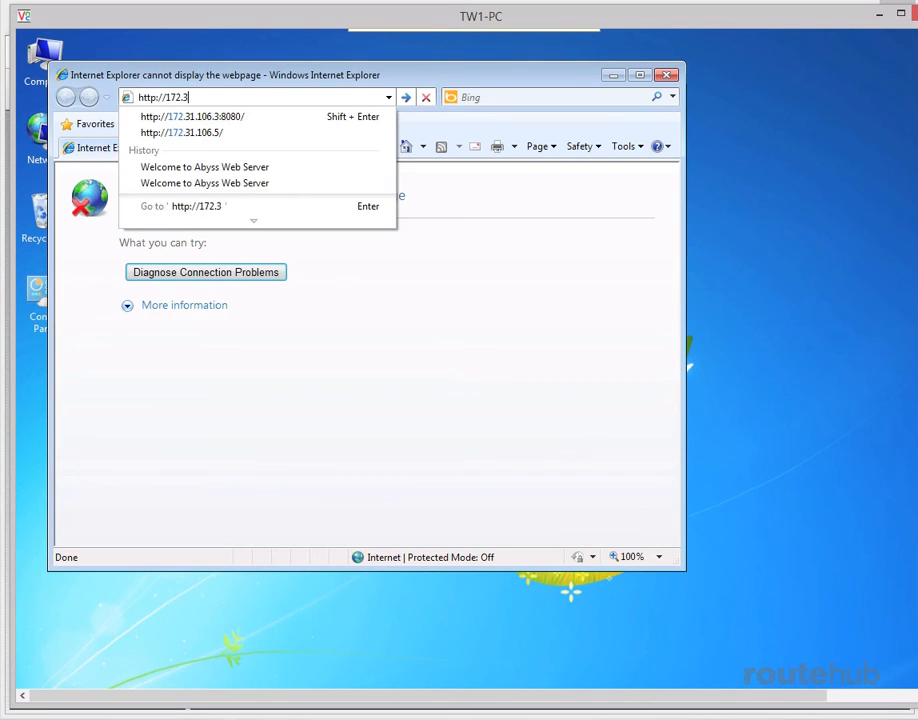
text(1.106.3:8080)
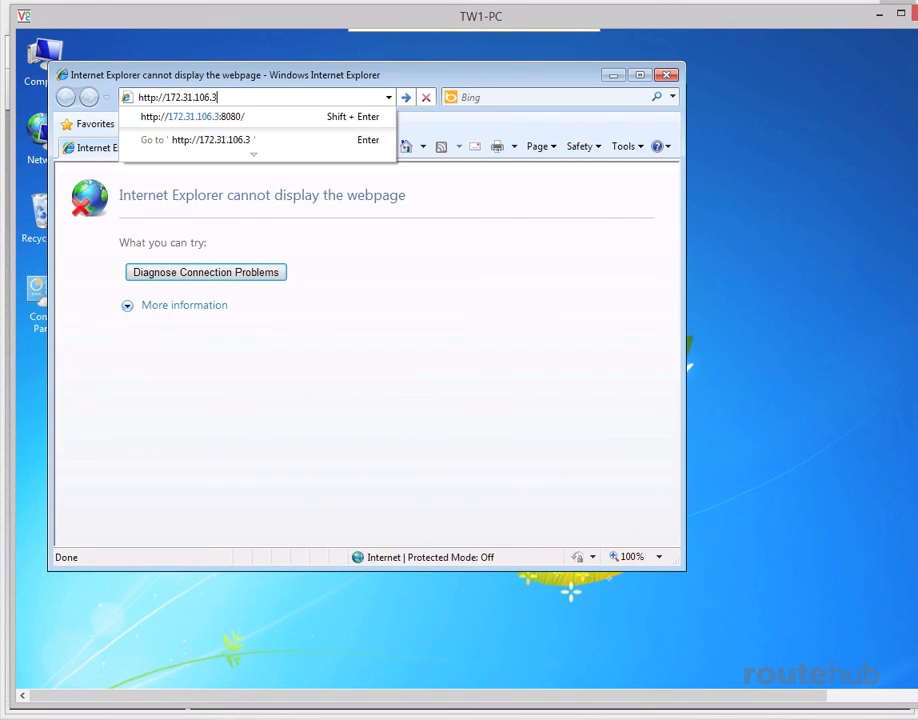
key(Return)
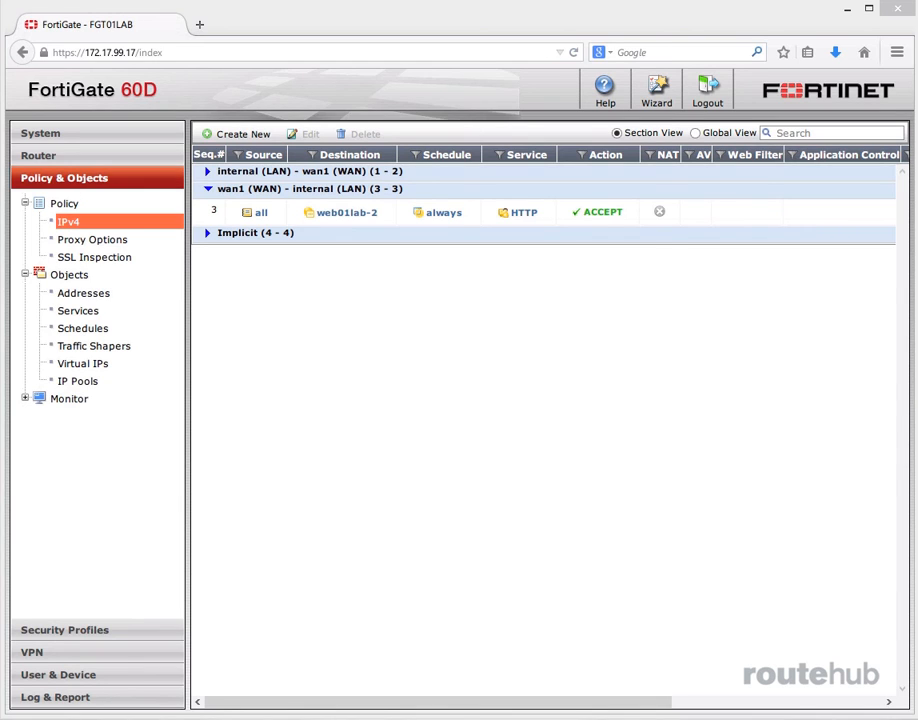
- Examine the policy 3 session in the Policy Monitor, from its source address to its destination NAT address and ports
click(25, 398)
click(90, 417)
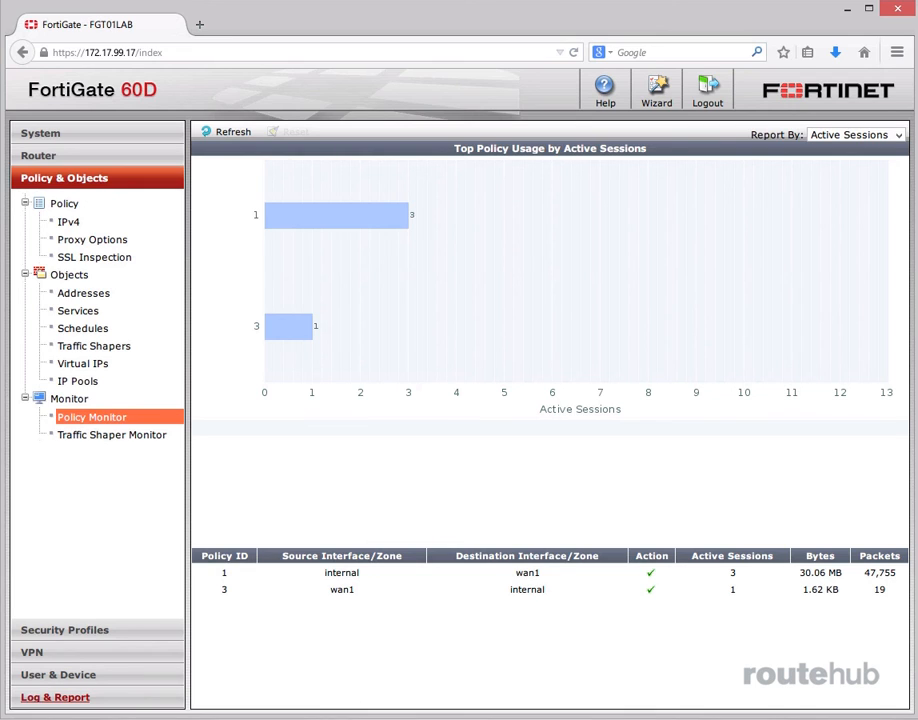
click(296, 334)
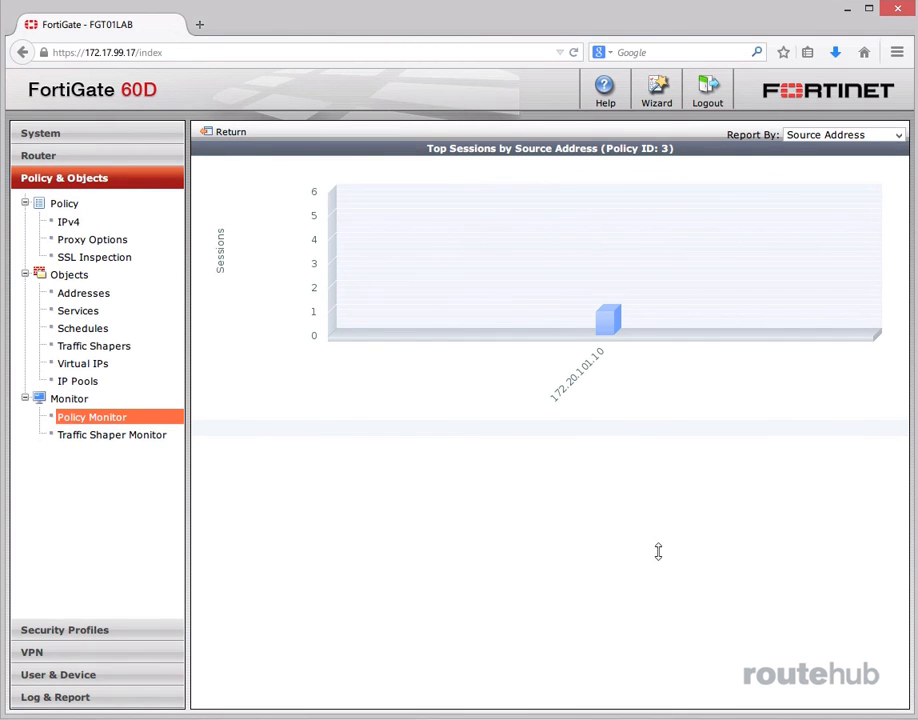
click(609, 319)
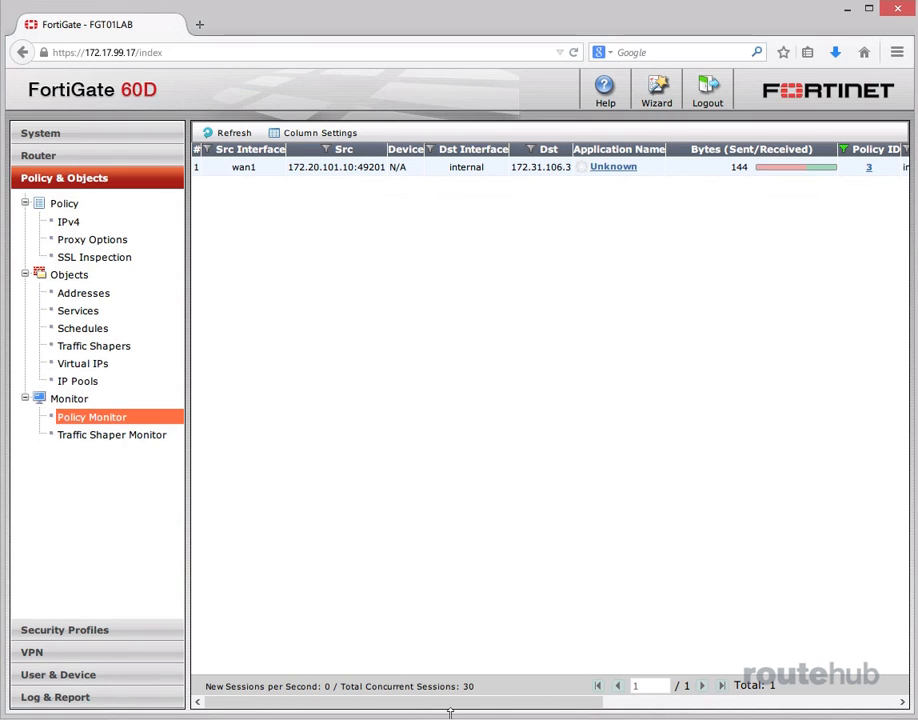
drag(440, 709, 774, 706)
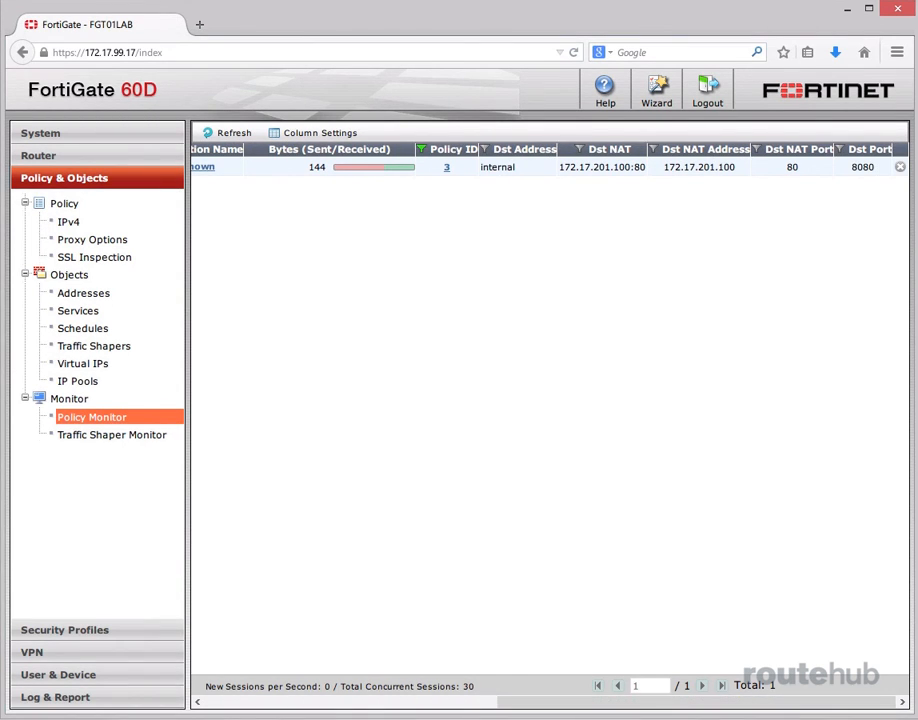